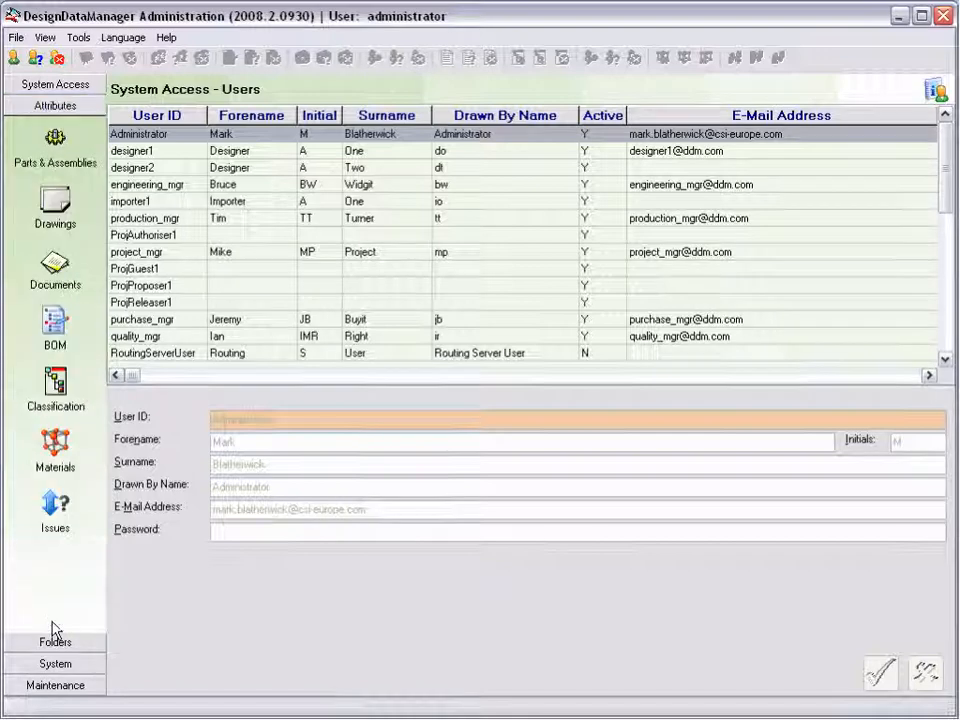
# Enable the restricted issues list in the Issues attributes and permanently remove issue I from it.
pyautogui.click(60, 508)
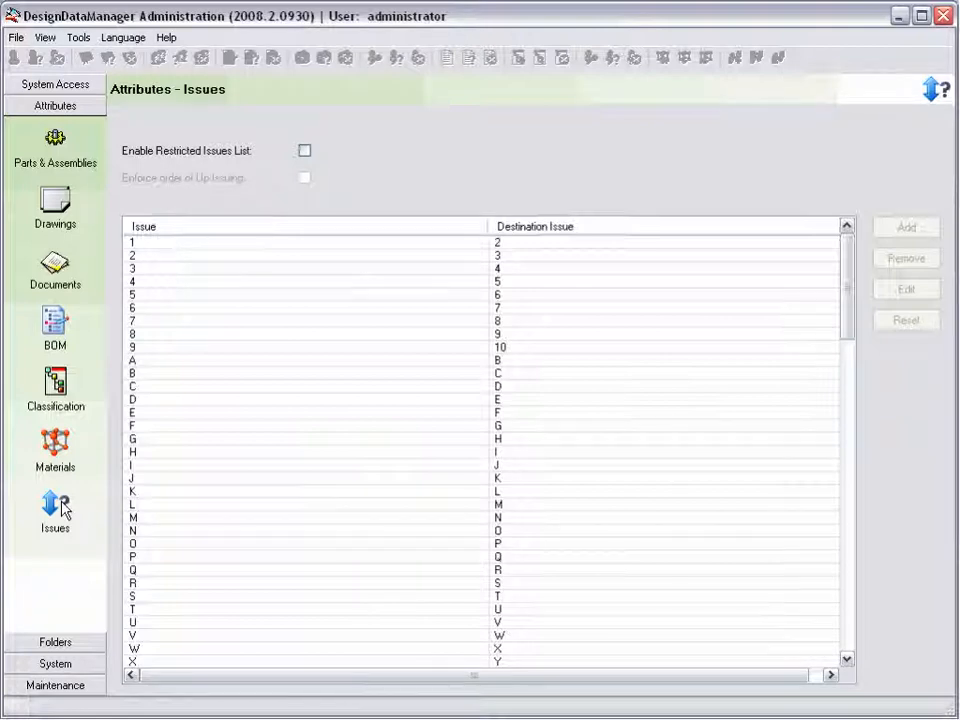
pyautogui.click(304, 150)
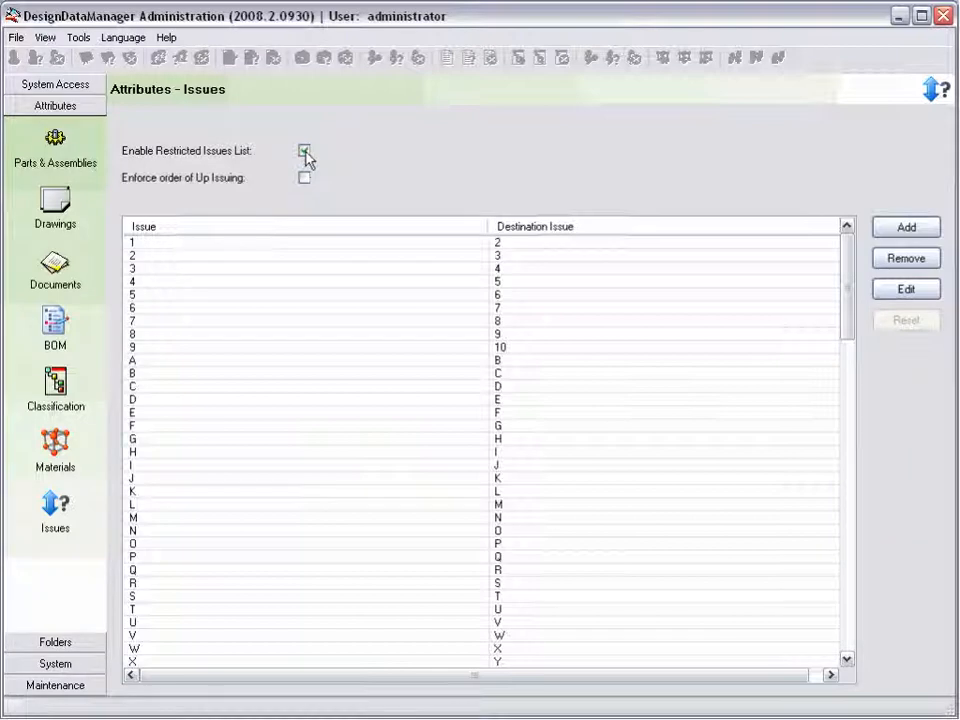
pyautogui.click(291, 466)
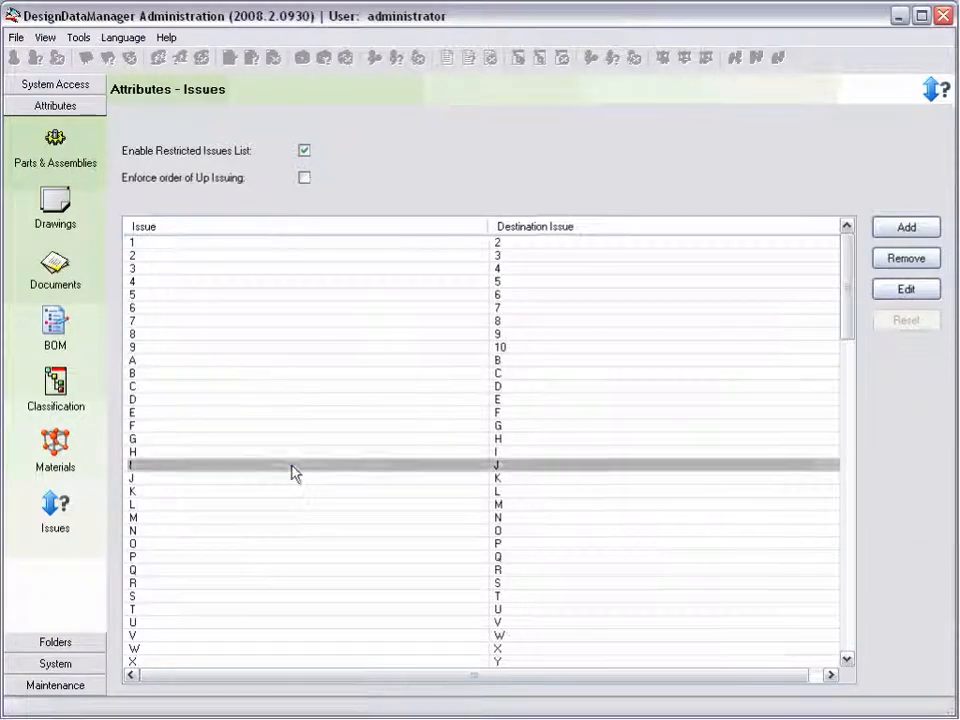
pyautogui.click(908, 262)
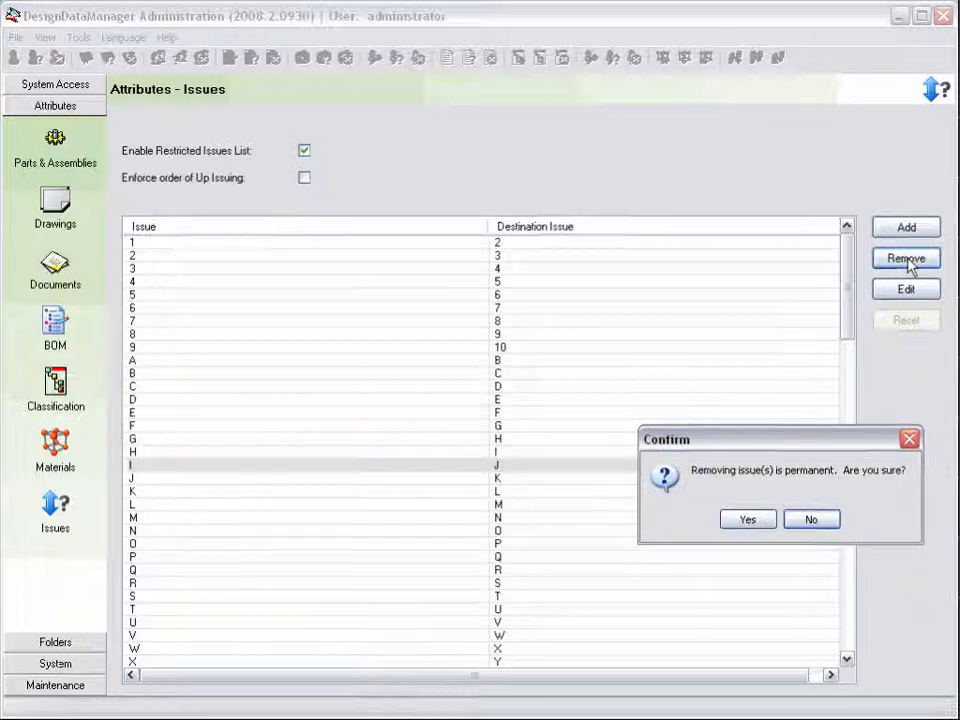
pyautogui.click(761, 521)
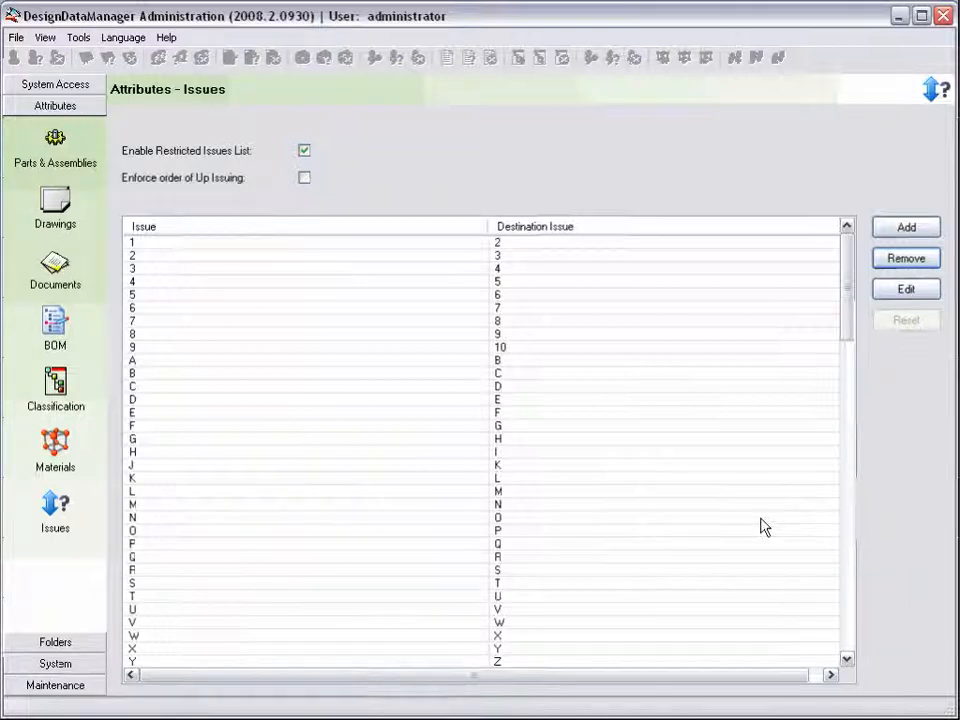
# Change the destination issue of issue H to J.
pyautogui.click(326, 453)
pyautogui.click(903, 290)
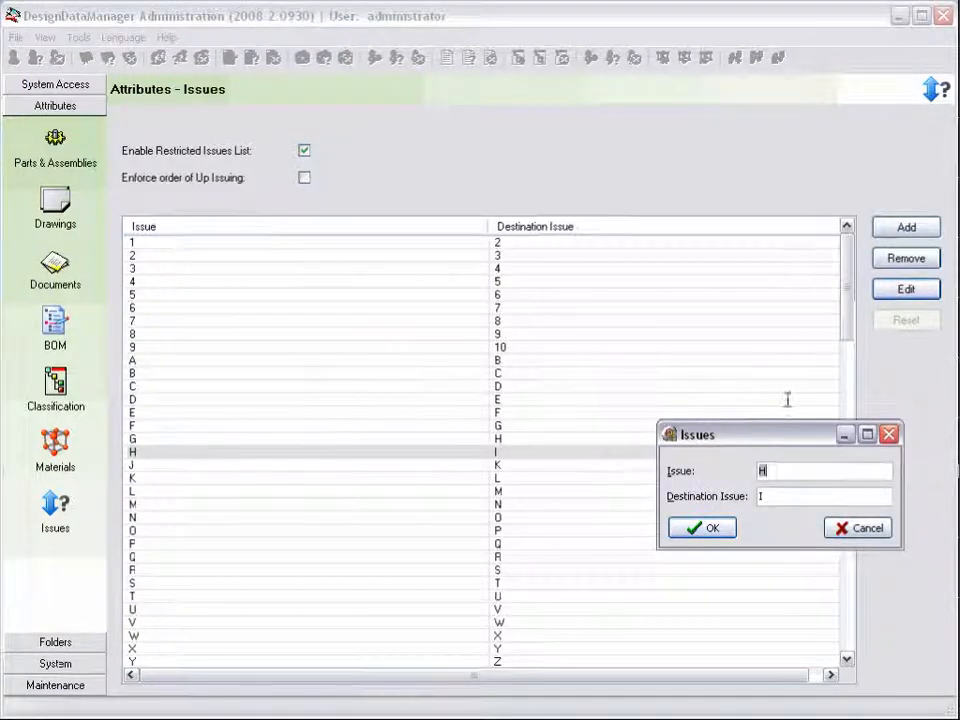
pyautogui.moveTo(781, 497); pyautogui.dragTo(752, 498)
pyautogui.write('J')
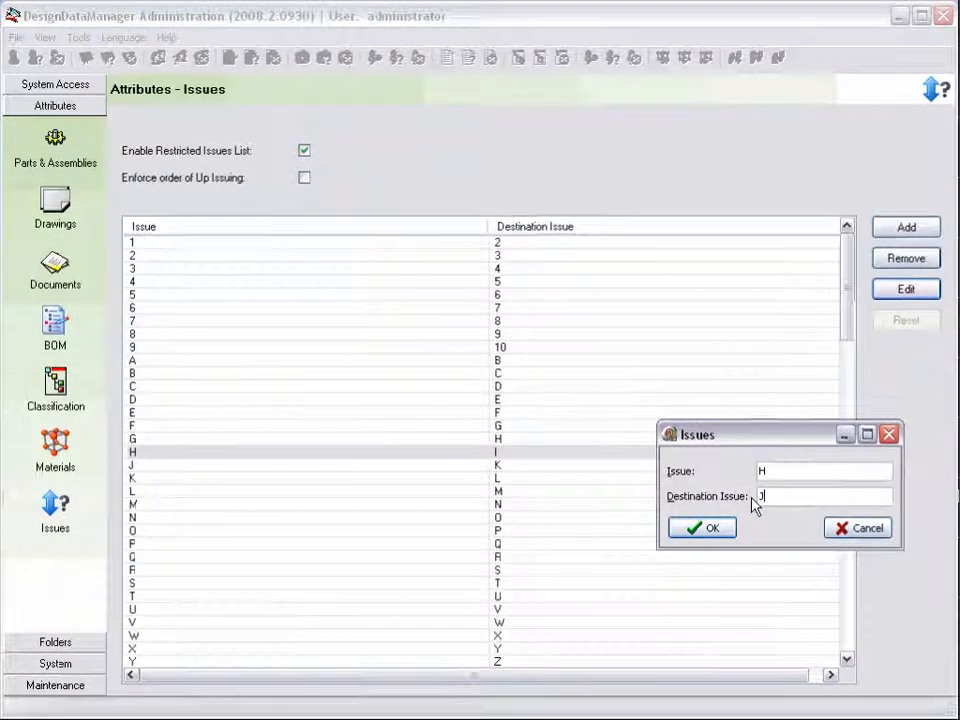
pyautogui.click(713, 529)
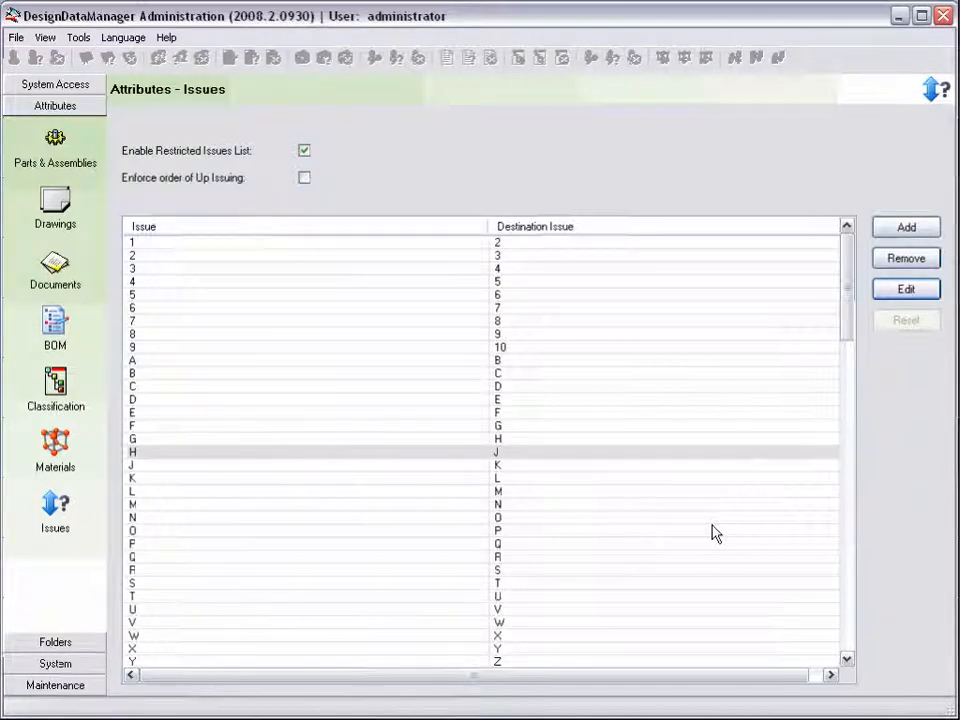
# Permanently remove issue O from the restricted issues list.
pyautogui.click(337, 532)
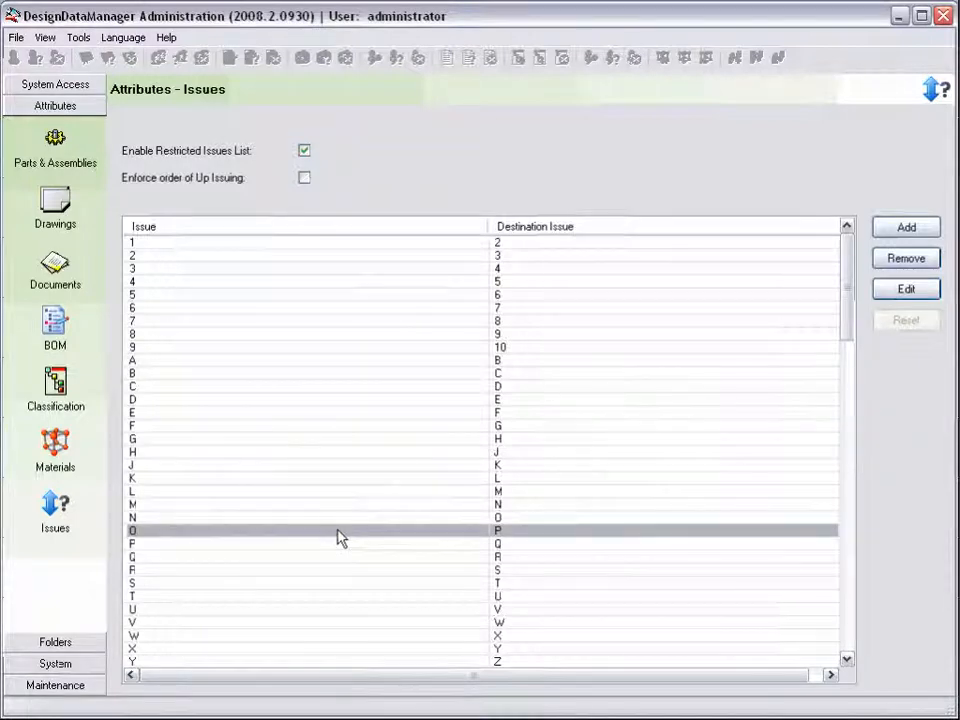
pyautogui.rightClick(337, 532)
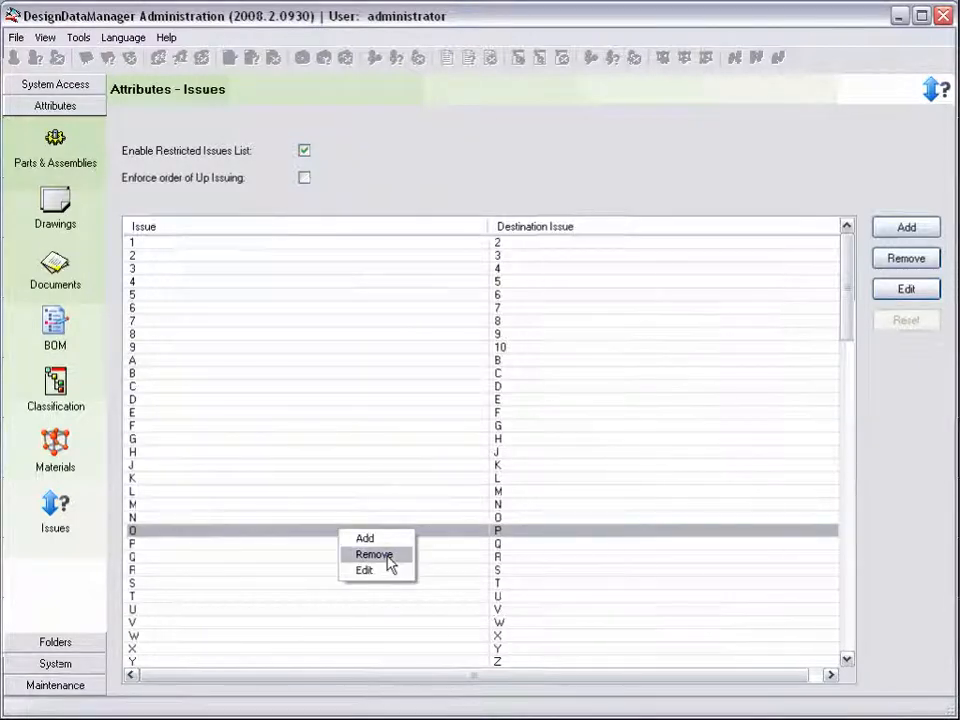
pyautogui.click(388, 558)
pyautogui.click(748, 520)
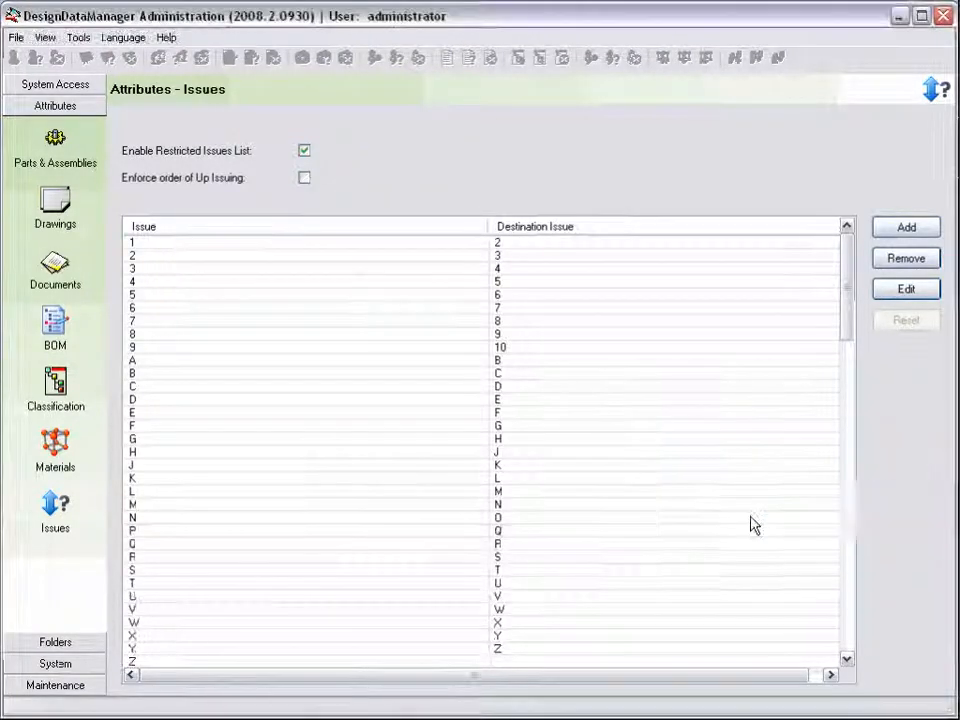
# Change the destination issue of issue N to P.
pyautogui.click(366, 520)
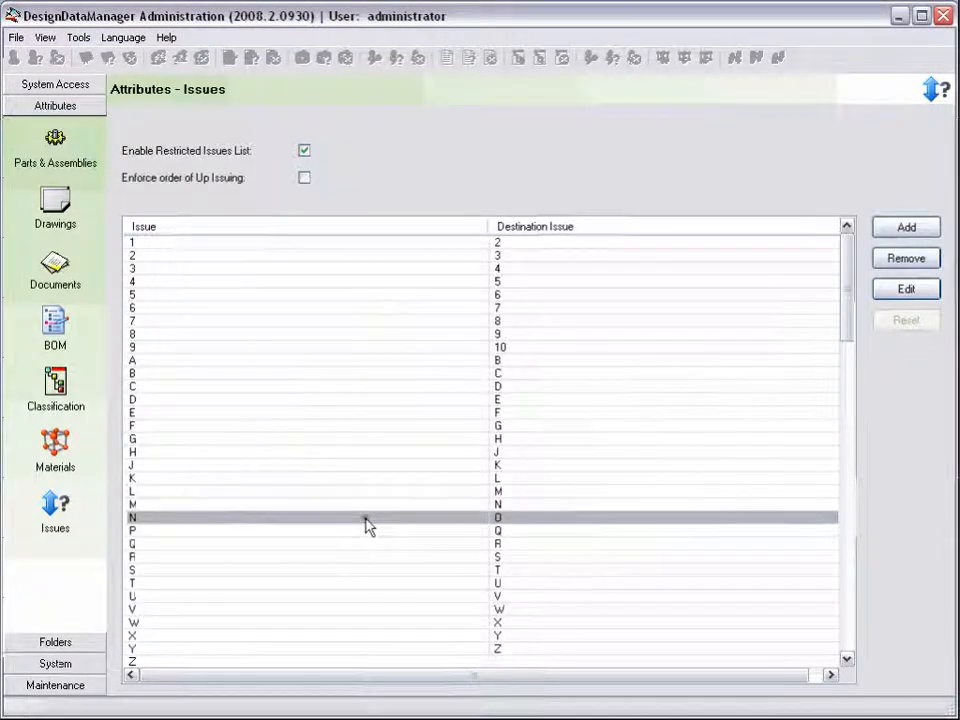
pyautogui.rightClick(366, 522)
pyautogui.click(390, 560)
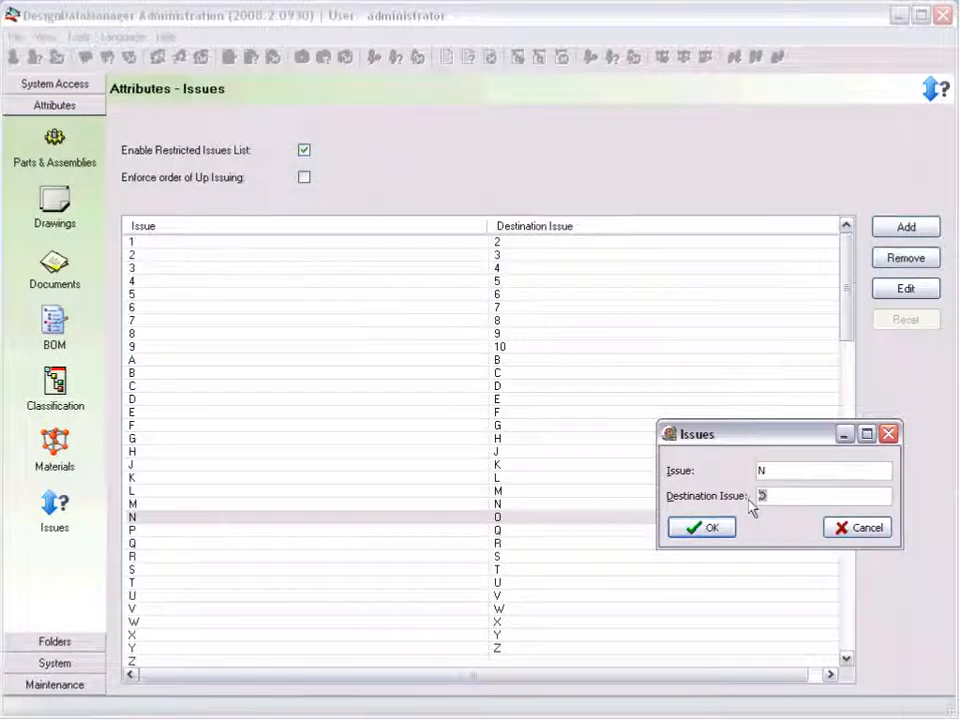
pyautogui.write('P')
pyautogui.click(712, 528)
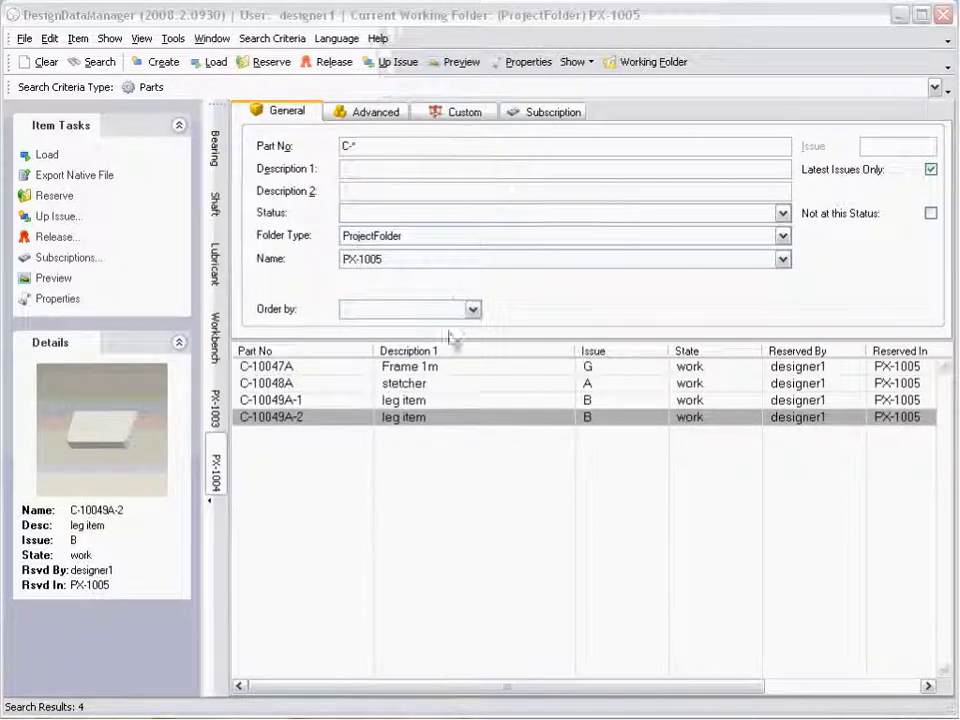
# Switch to the DesignDataManager client, open part C-10047A for up-issuing and browse the issues available for it.
pyautogui.click(449, 369)
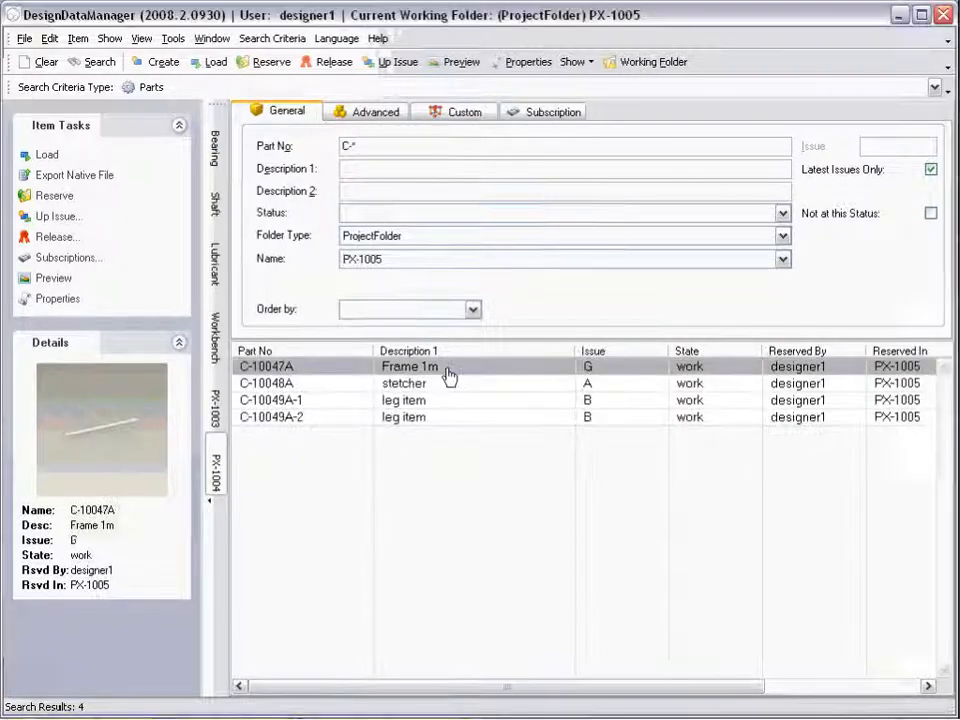
pyautogui.click(57, 217)
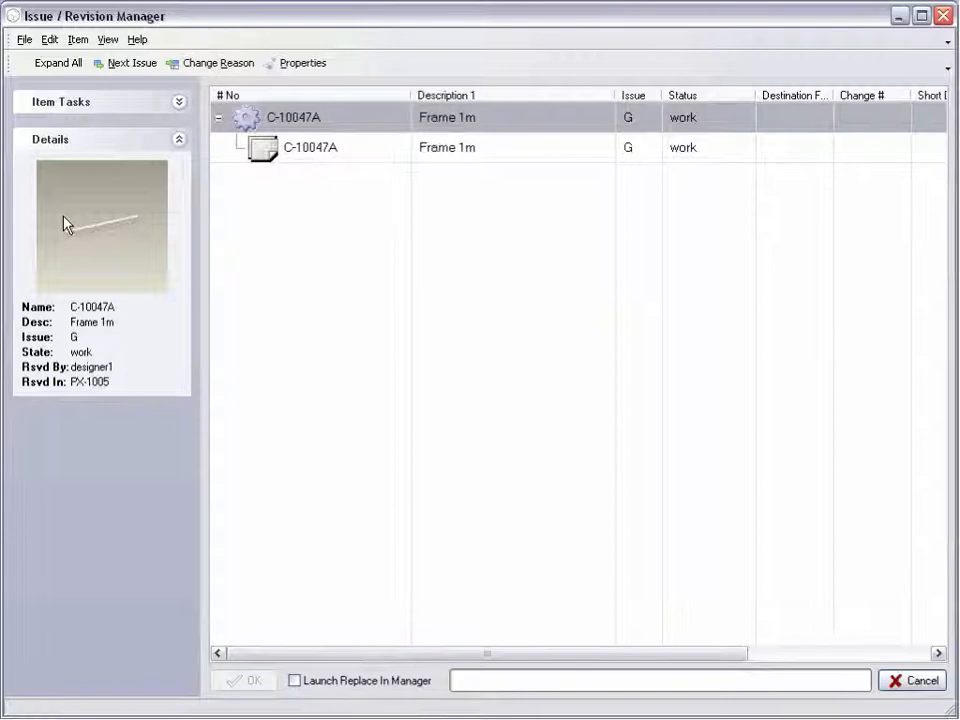
pyautogui.click(654, 116)
pyautogui.moveTo(656, 134); pyautogui.dragTo(658, 163)
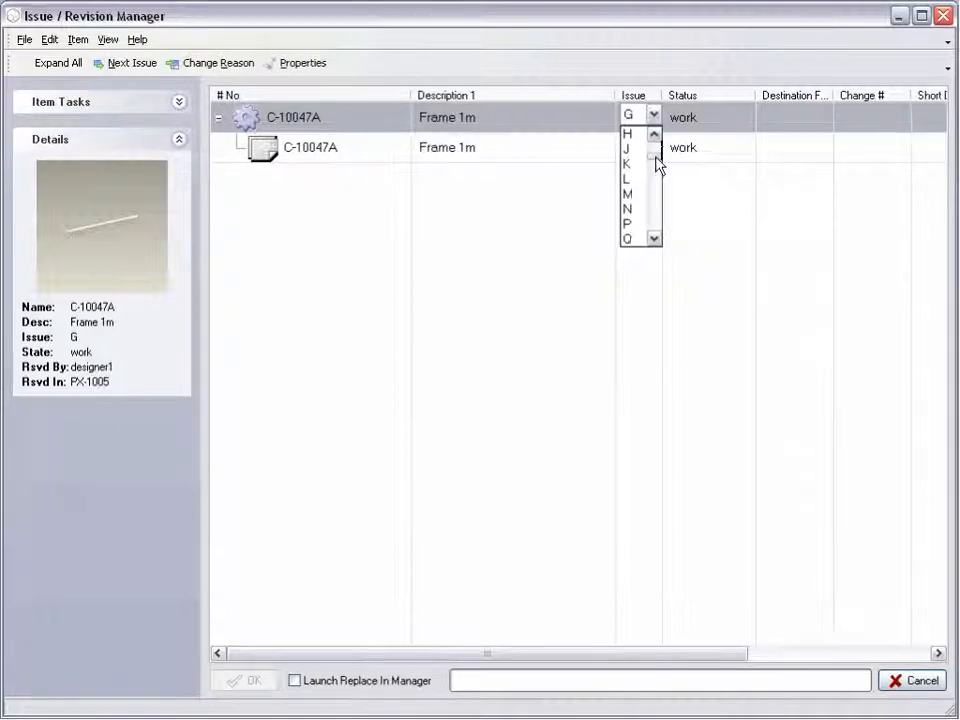
pyautogui.click(722, 208)
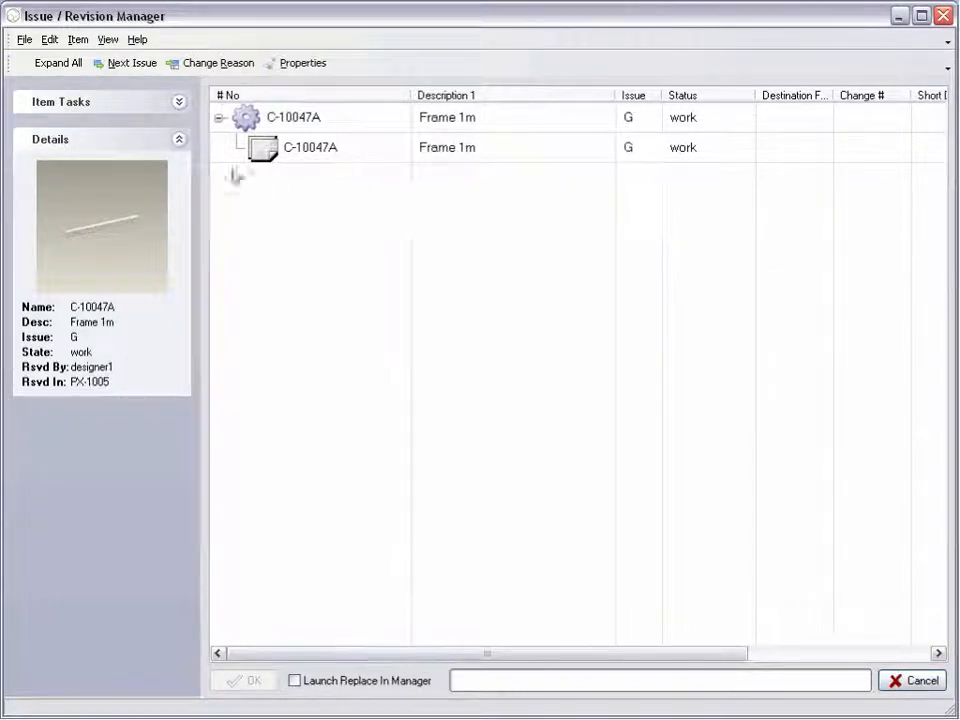
# Up-issue part C-10047A together with its drawing to the next issue, H.
pyautogui.click(50, 41)
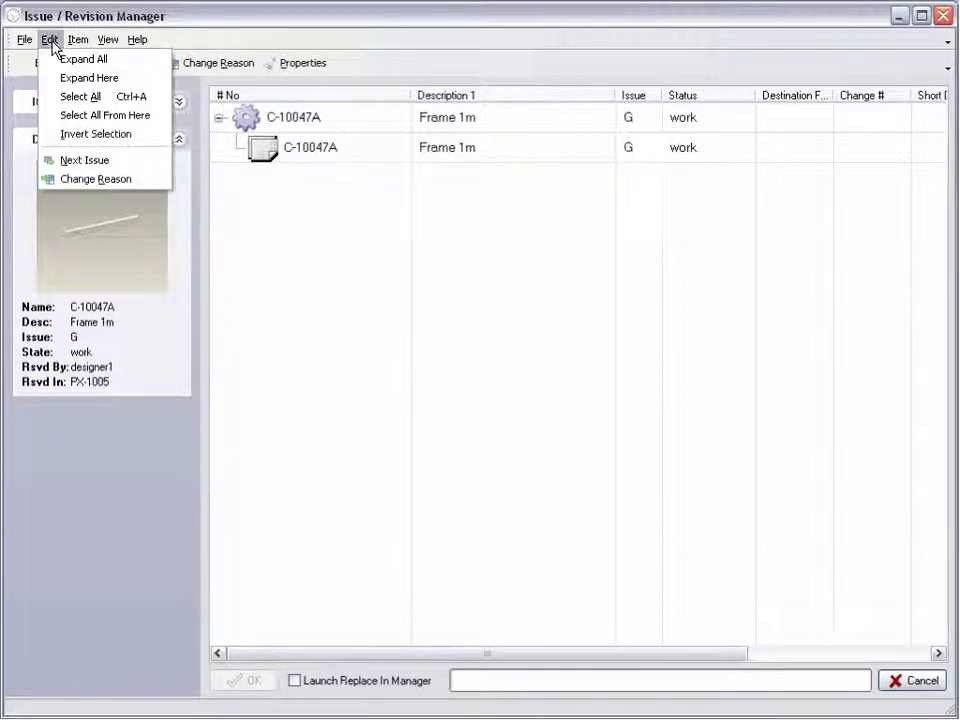
pyautogui.click(90, 97)
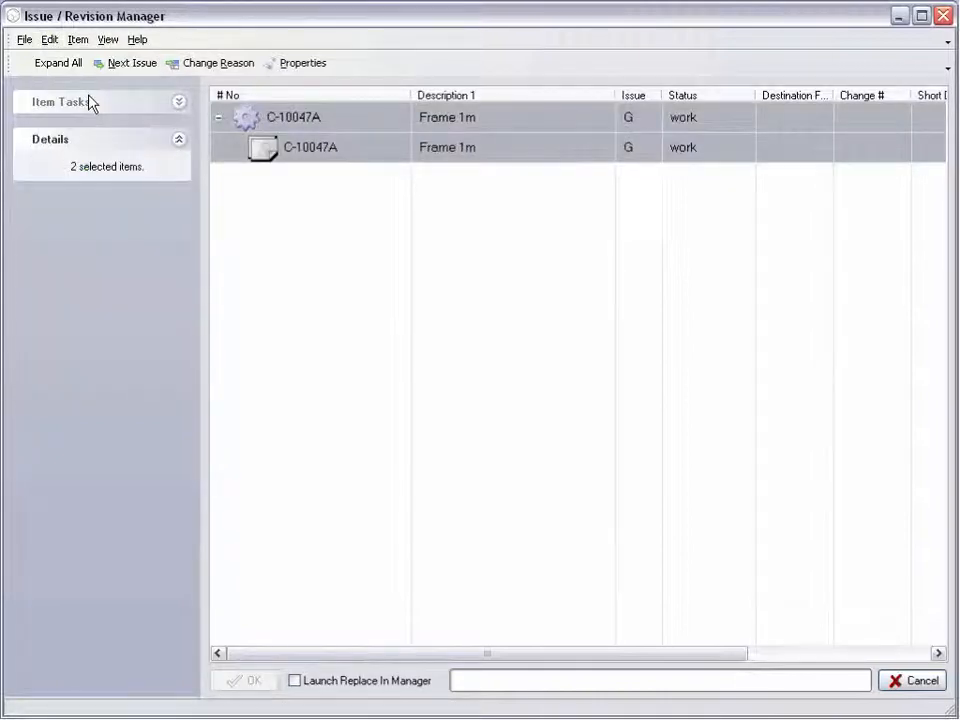
pyautogui.click(125, 66)
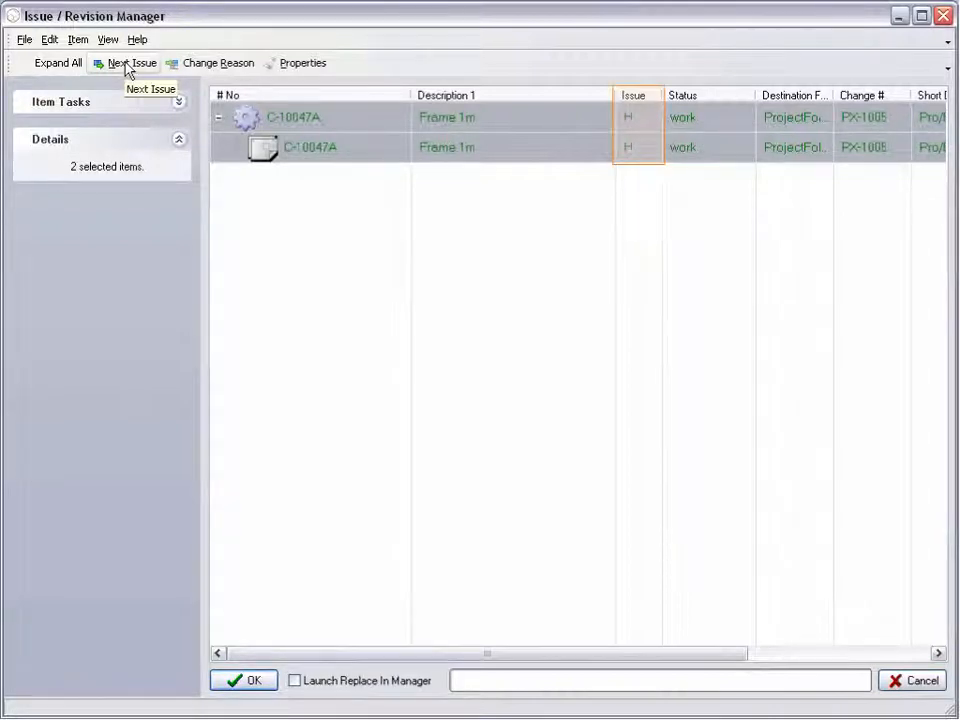
pyautogui.click(241, 681)
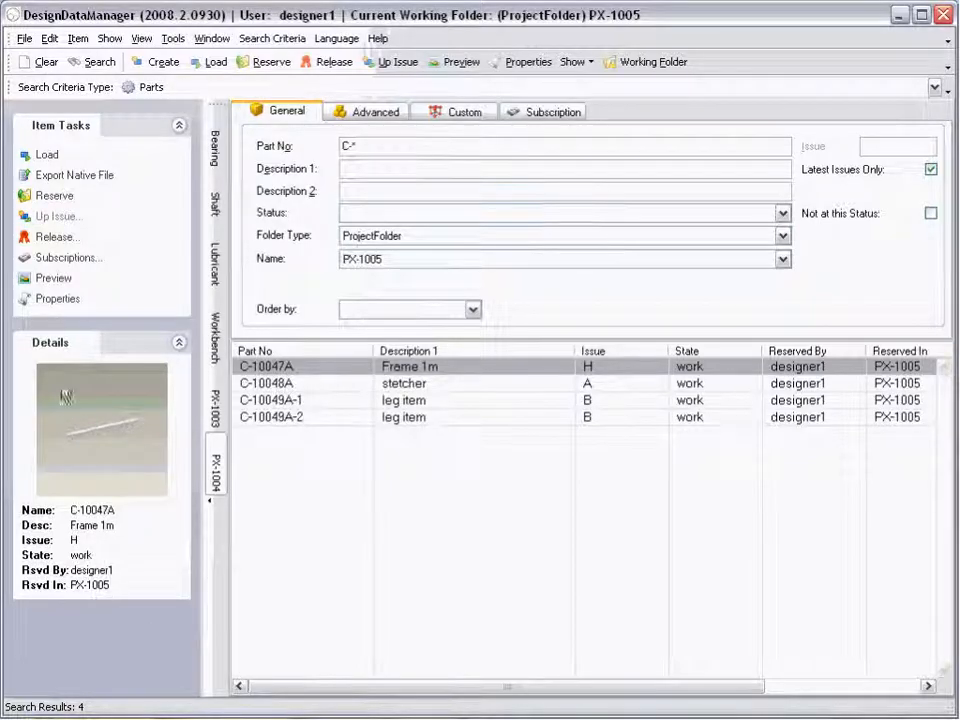
# Try advancing part C-10047A and its drawing by one more issue in the Issue / Revision Manager.
pyautogui.click(57, 216)
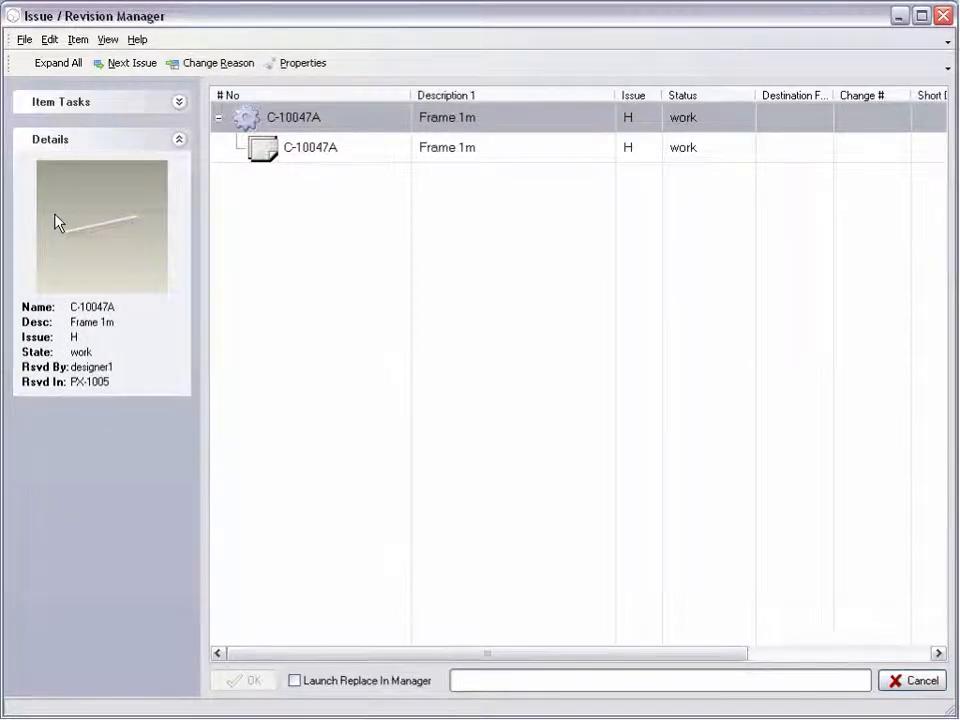
pyautogui.hotkey('ctrl', 'a')
pyautogui.click(118, 64)
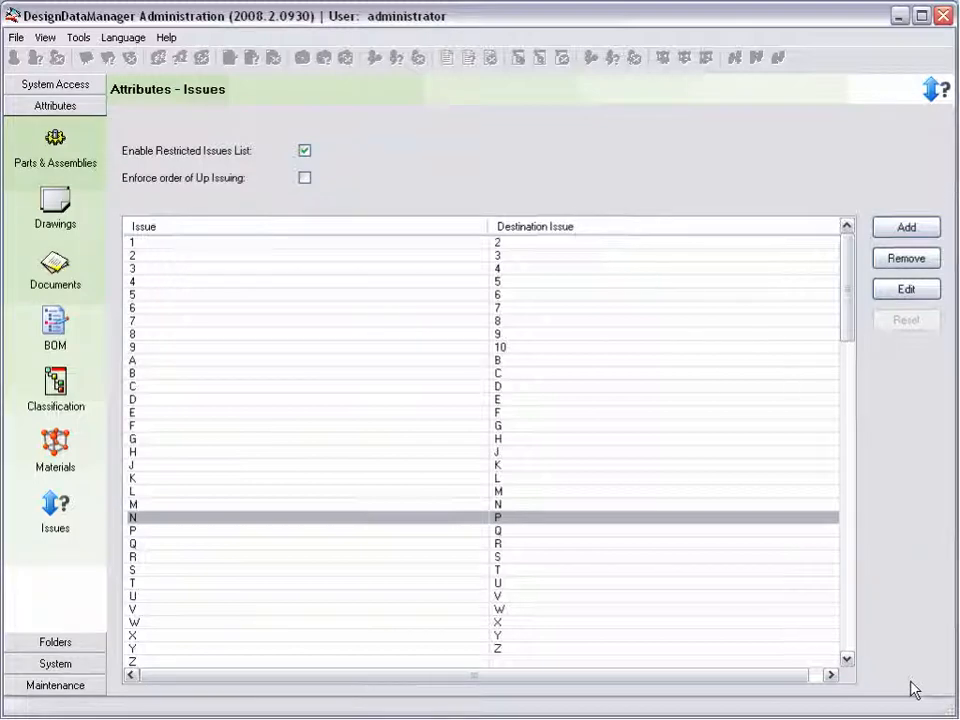
# Enforce the order of up-issuing in DesignDataManager Administration, and check the issues offered for part C-10047A in the client's Issue / Revision Manager.
pyautogui.click(305, 179)
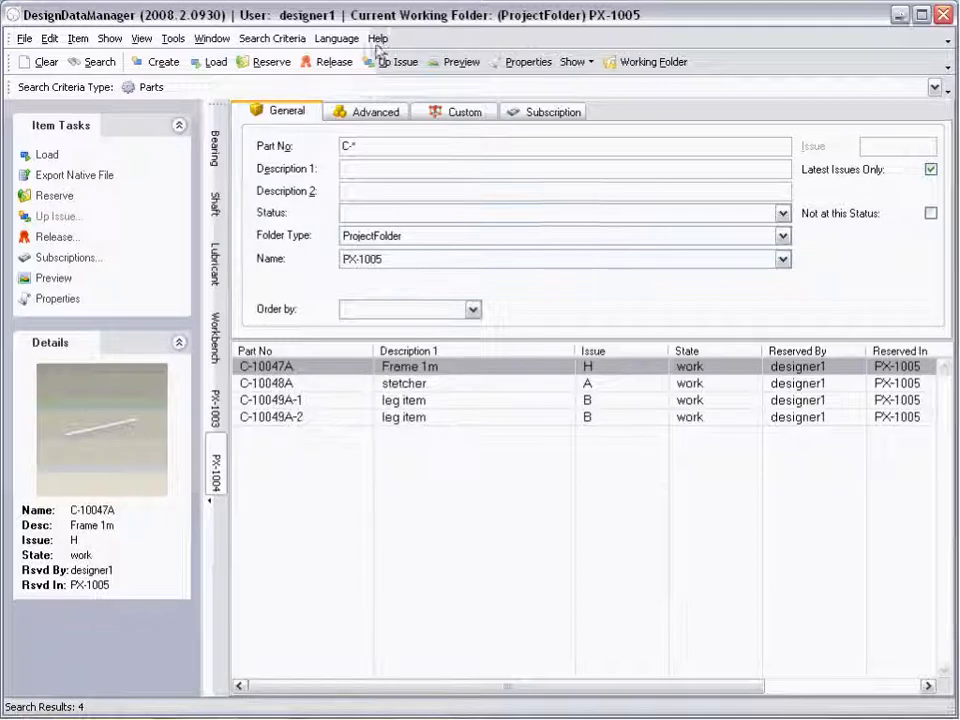
pyautogui.click(66, 218)
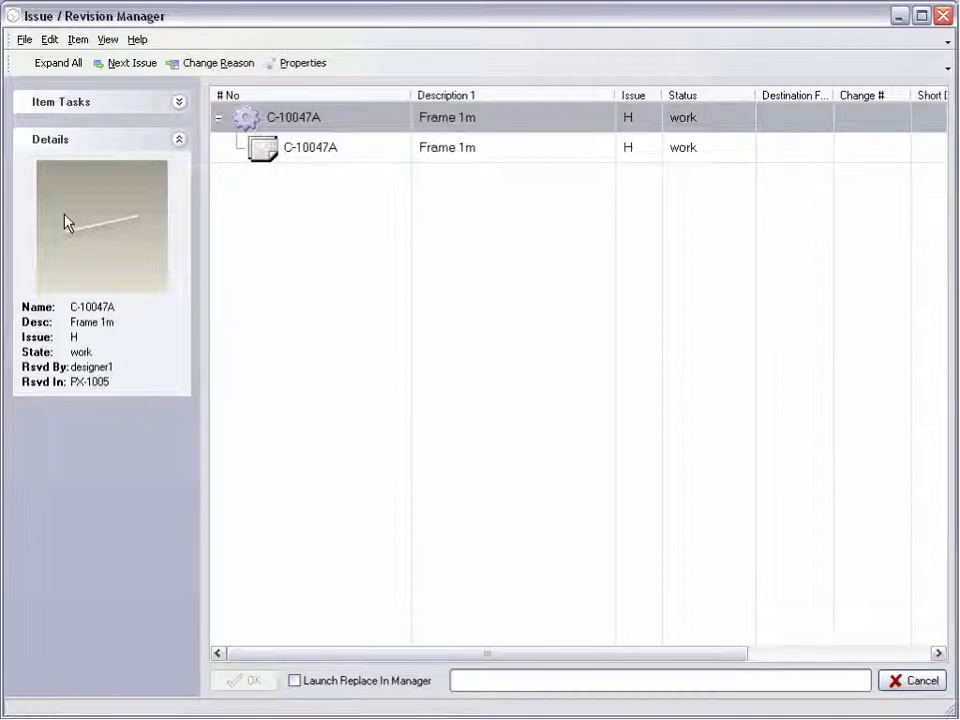
pyautogui.click(638, 121)
pyautogui.click(654, 117)
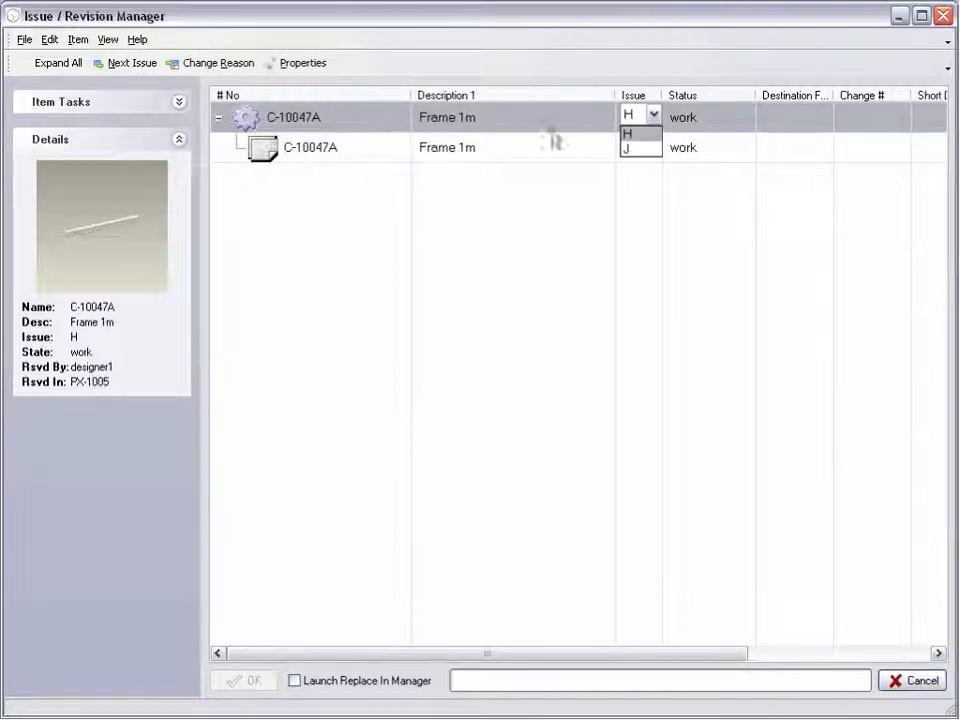
pyautogui.click(509, 214)
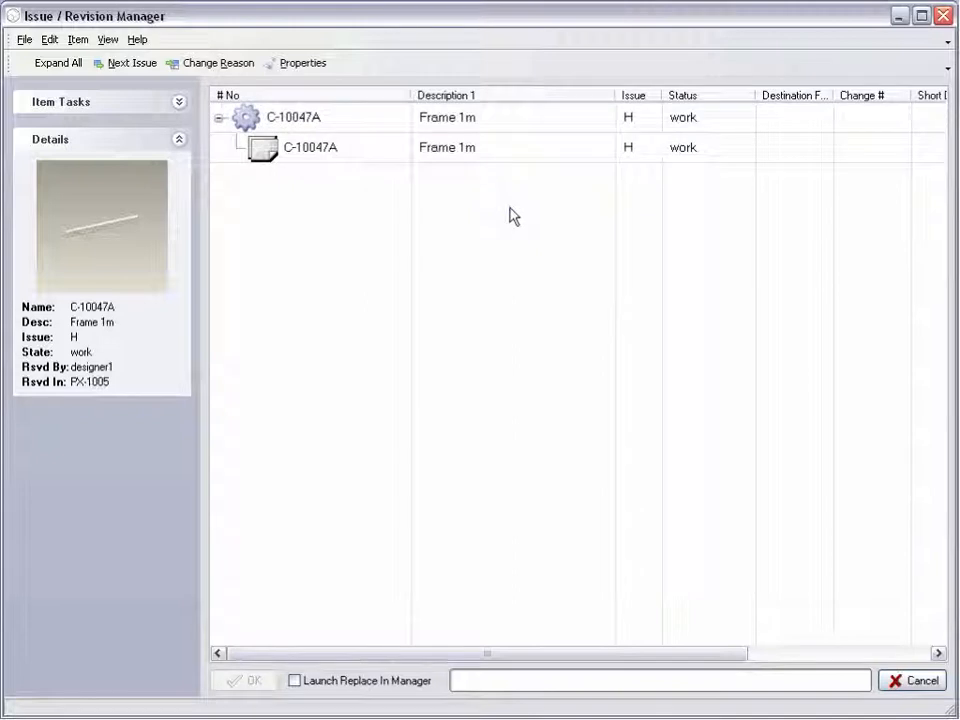
# Up-issue part C-10047A and its drawing to the next issue, J.
pyautogui.hotkey('ctrl', 'a')
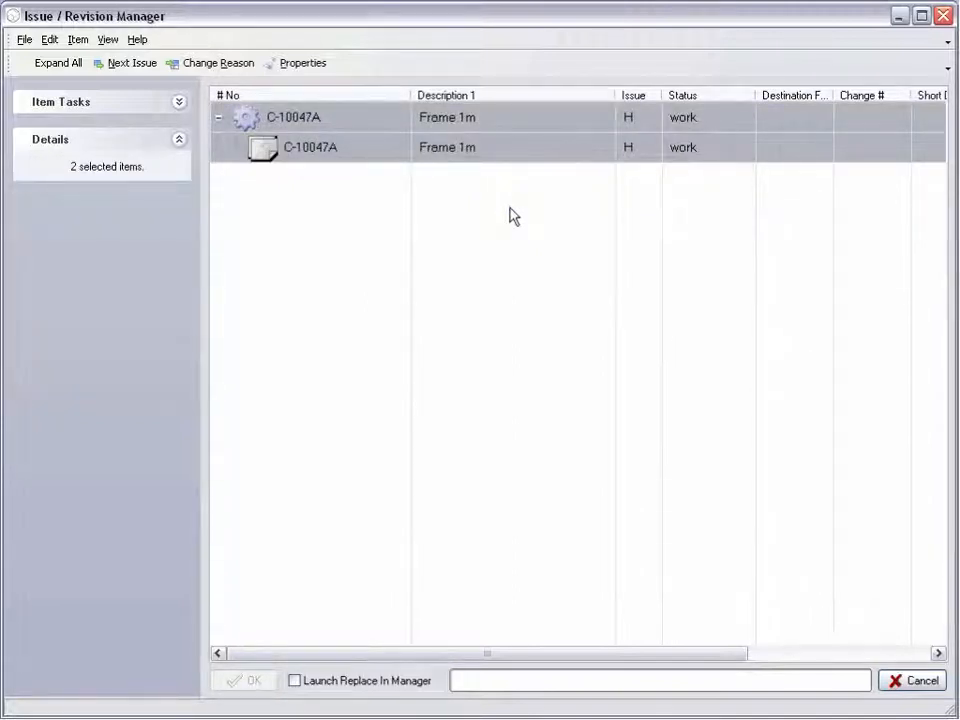
pyautogui.click(120, 68)
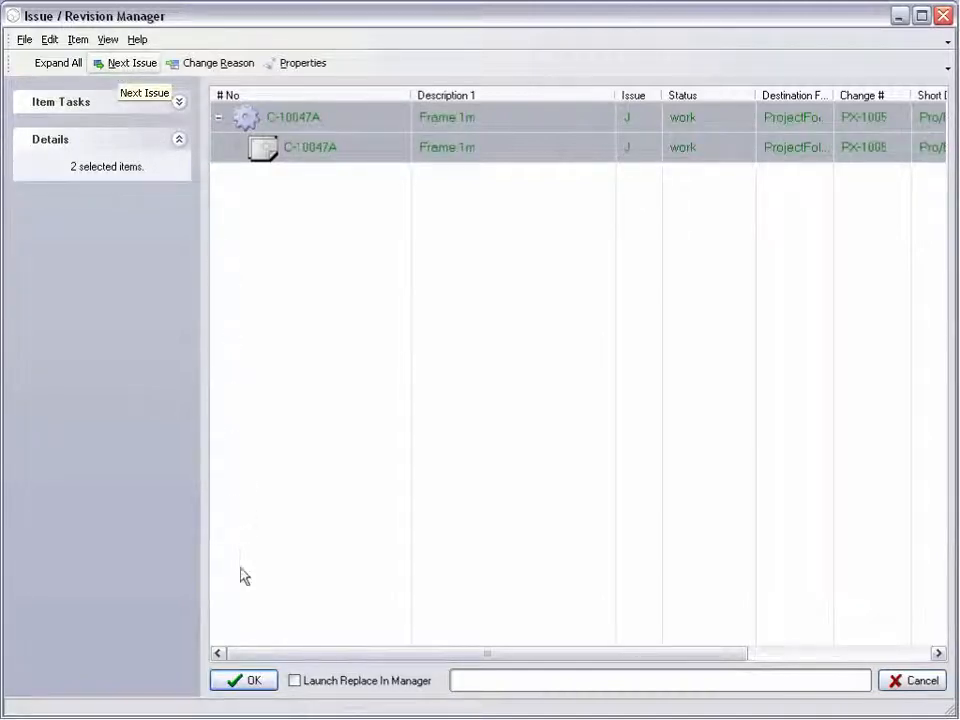
pyautogui.click(246, 682)
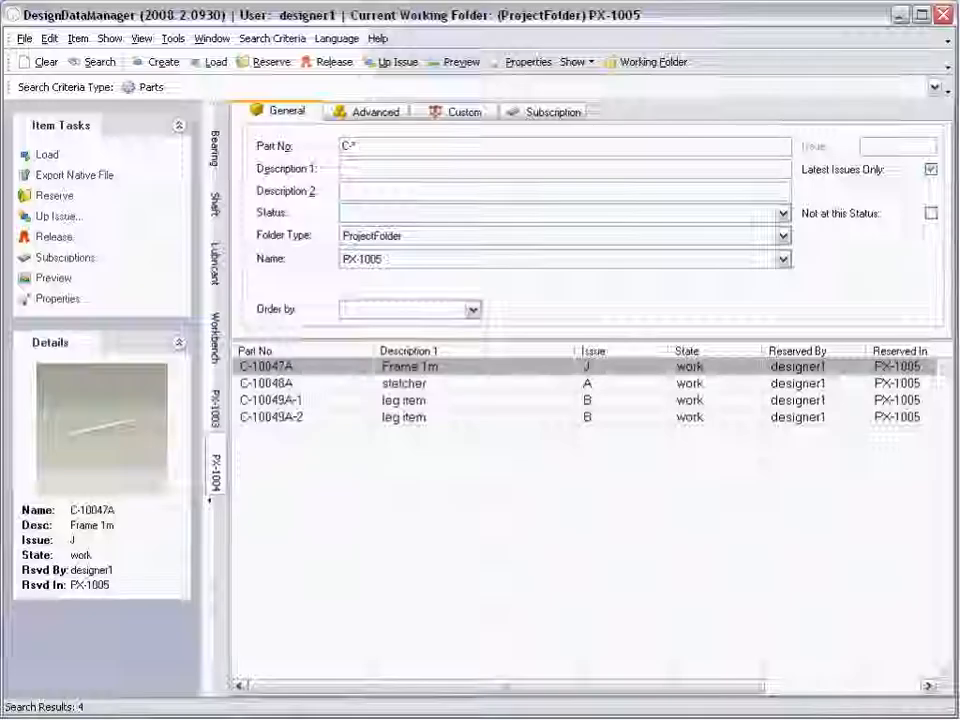